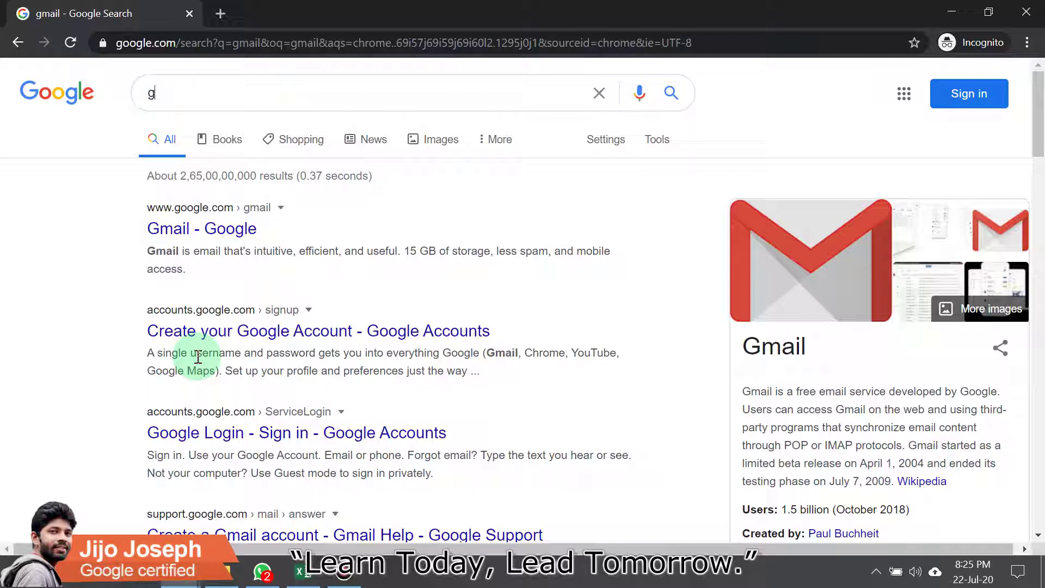
# Step: Search Google for 'google keyword planner free' and open the 'Keyword Planner - Google Ads' result
pyautogui.write('oogle keywo')
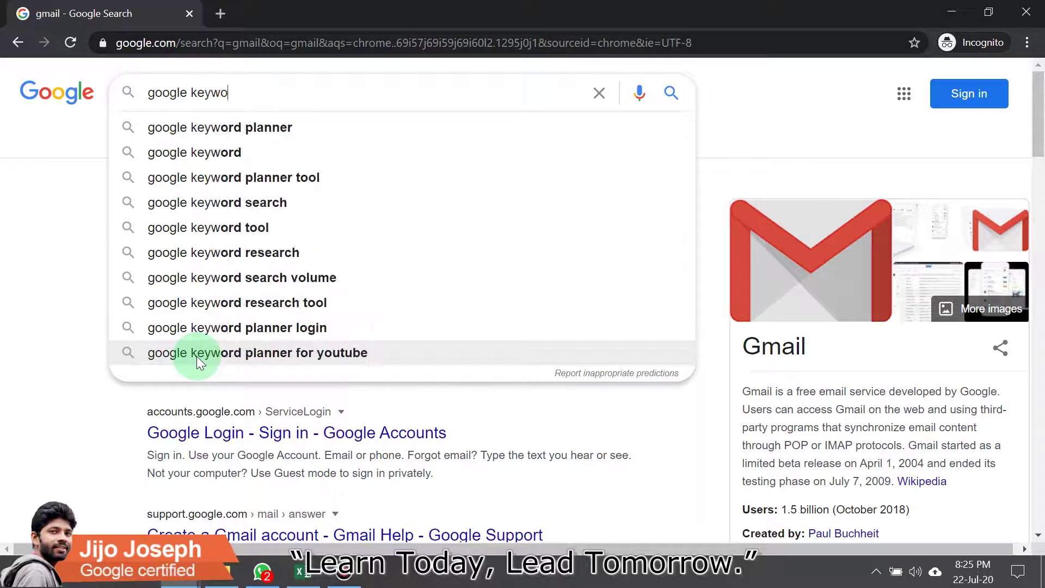
pyautogui.write('rd')
pyautogui.press('Return')
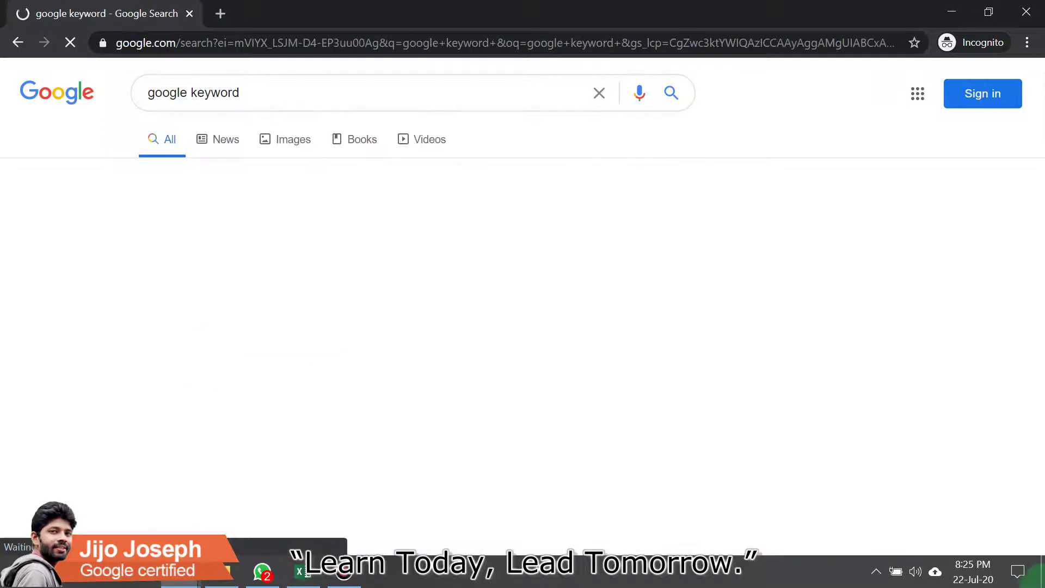
pyautogui.click(288, 93)
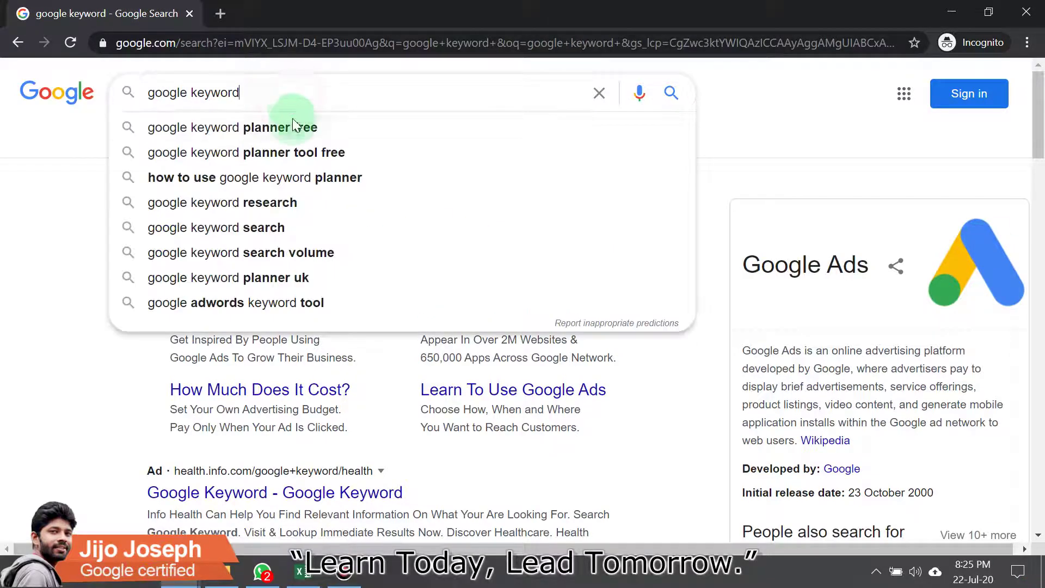
pyautogui.click(294, 126)
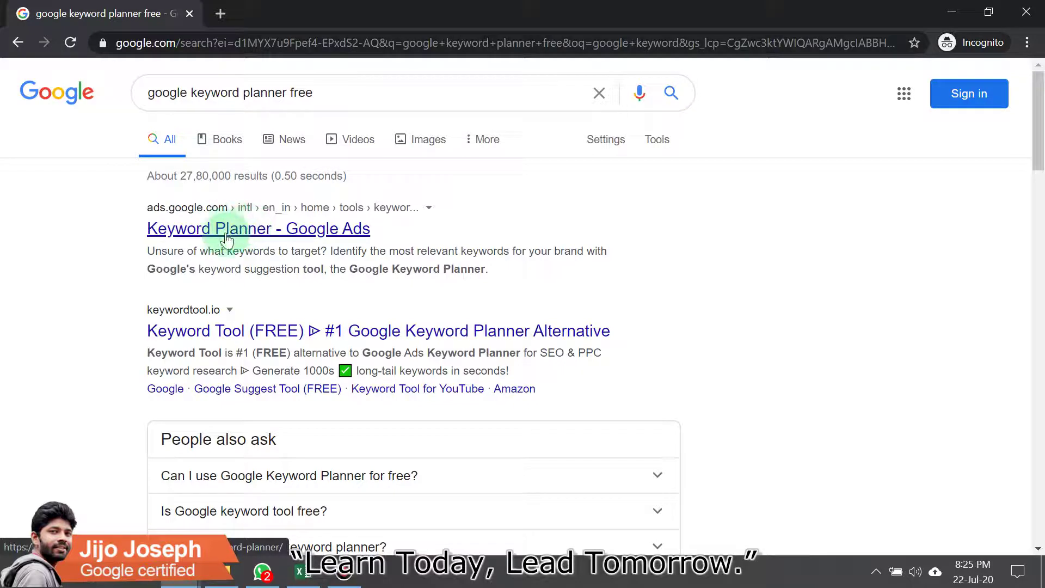
pyautogui.click(249, 233)
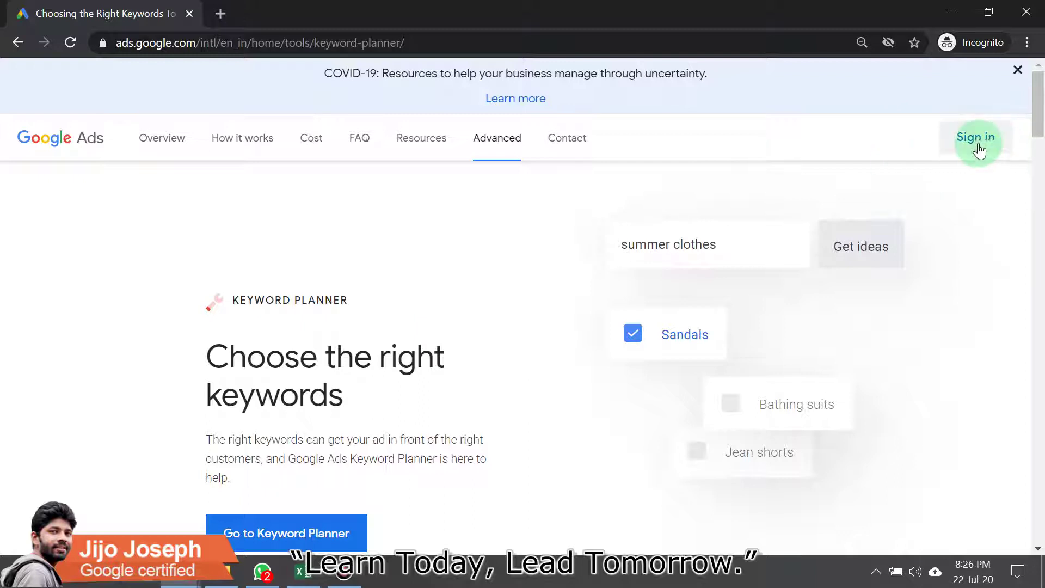
# Step: Sign in to Google Ads with the Gmail account's e-mail address and password
pyautogui.click(976, 140)
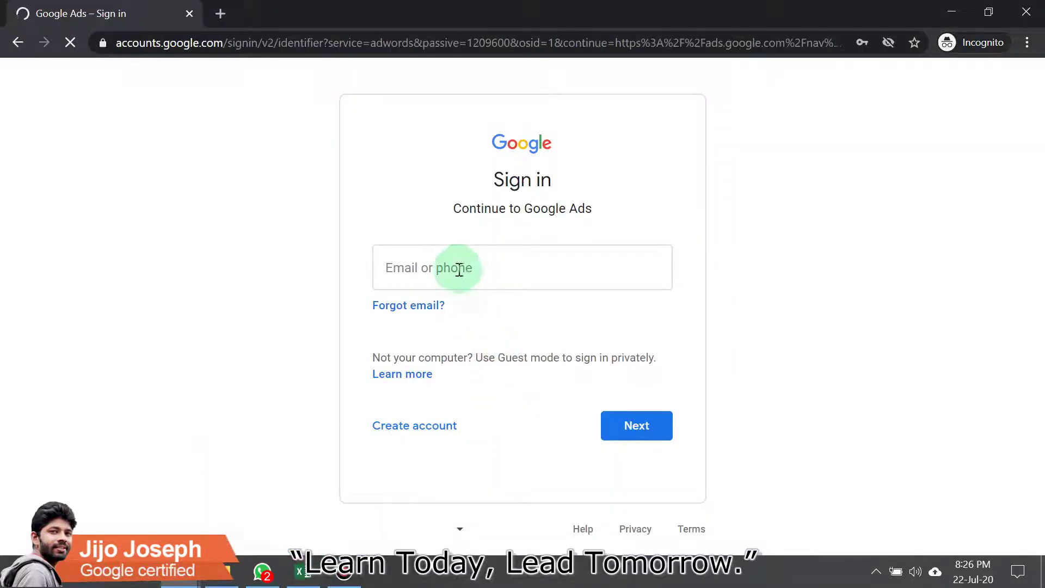
pyautogui.click(459, 270)
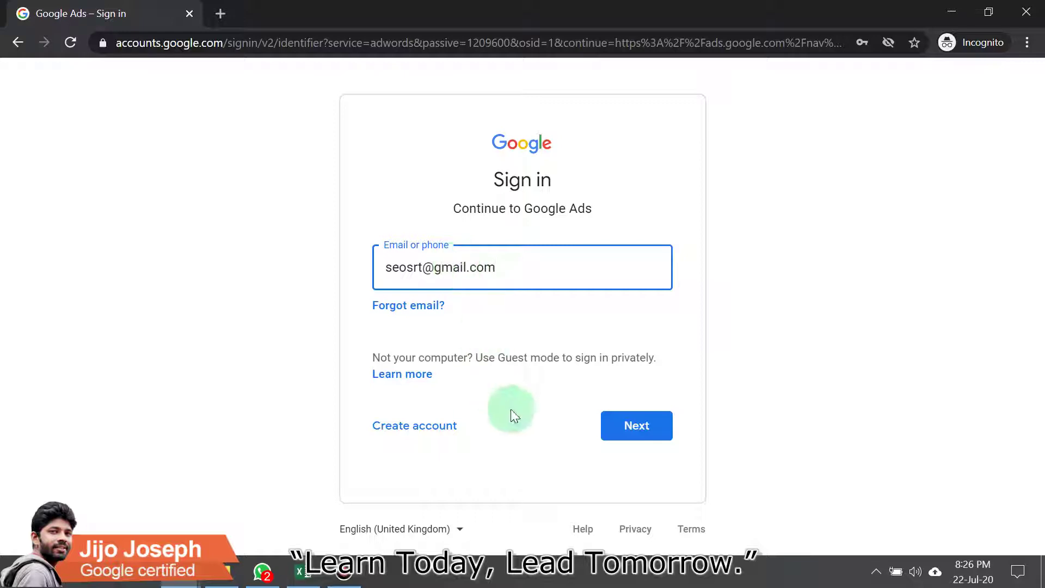
pyautogui.click(631, 424)
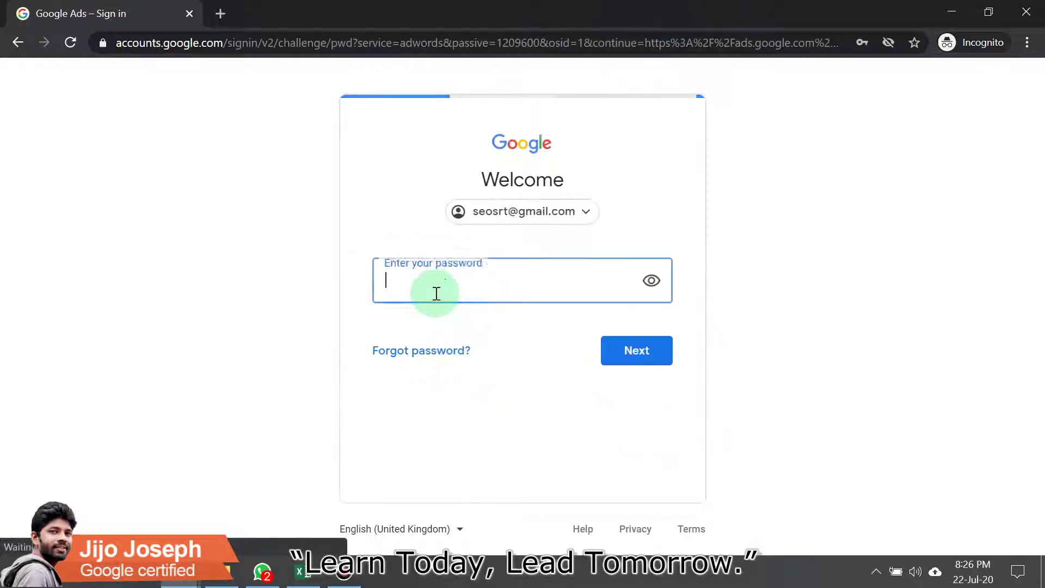
pyautogui.click(434, 292)
pyautogui.write('********')
pyautogui.click(663, 360)
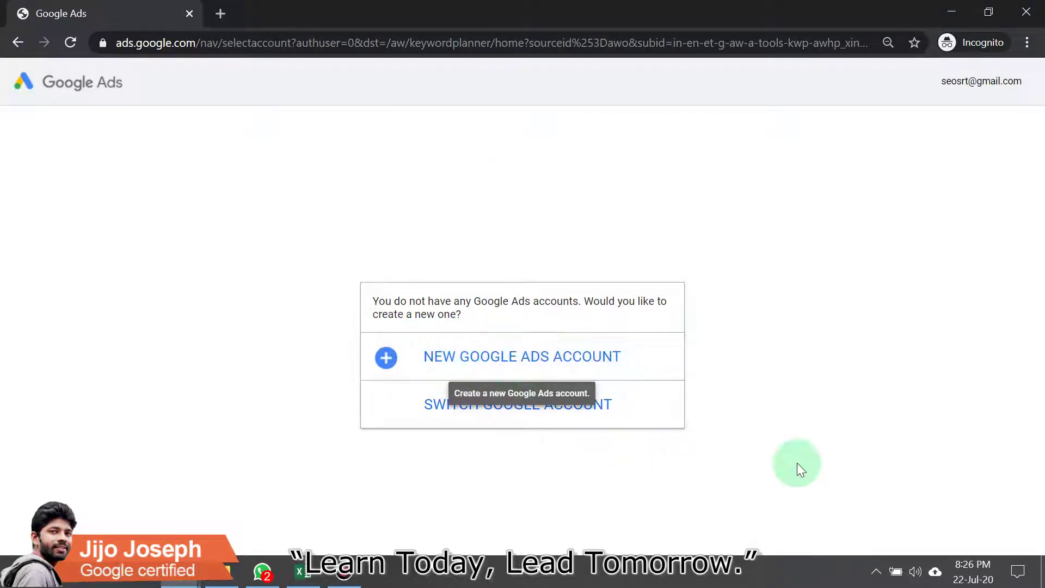
# Step: Choose NEW GOOGLE ADS ACCOUNT from the prompt saying no Ads accounts exist
pyautogui.click(952, 401)
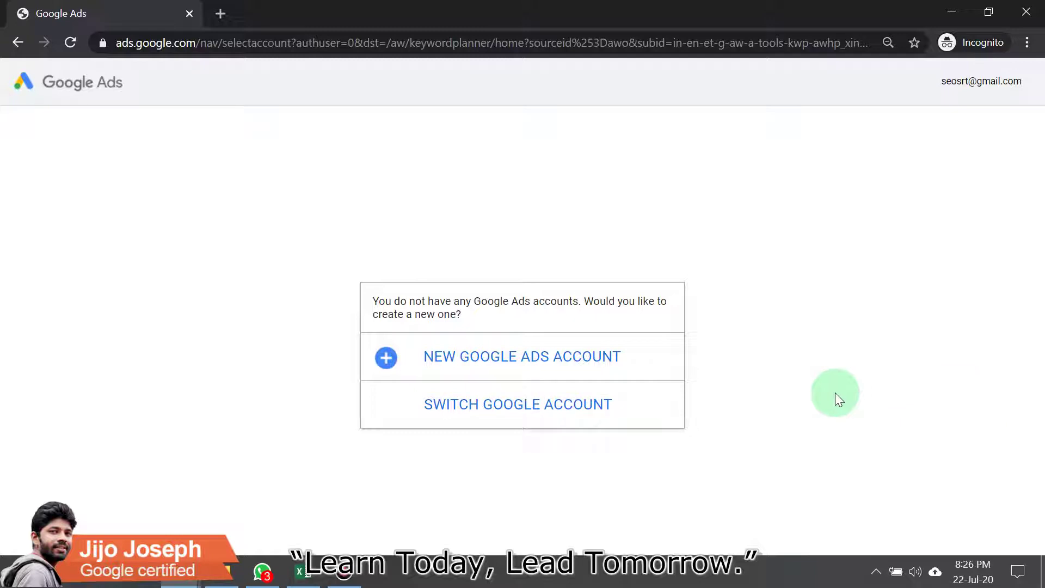
pyautogui.click(570, 363)
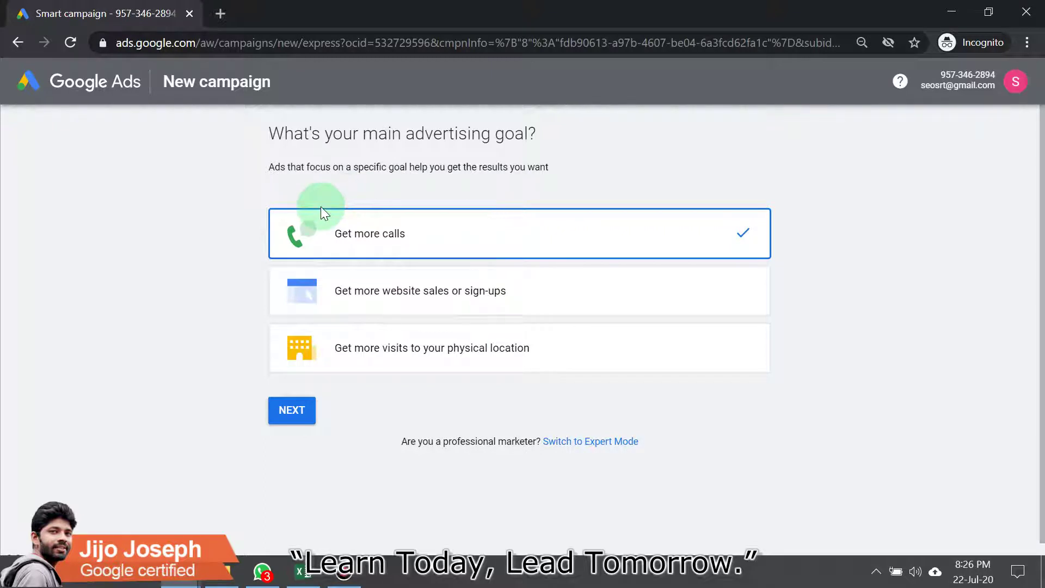
# Step: Switch the new account setup to Expert Mode using the link below NEXT
pyautogui.moveTo(446, 448); pyautogui.dragTo(534, 483)
pyautogui.click(577, 453)
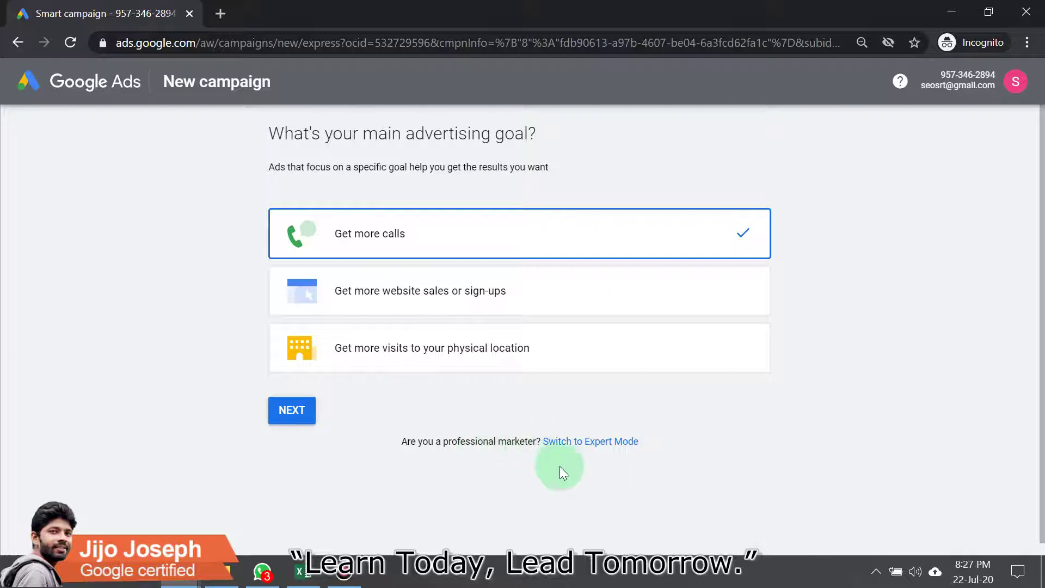
pyautogui.click(590, 442)
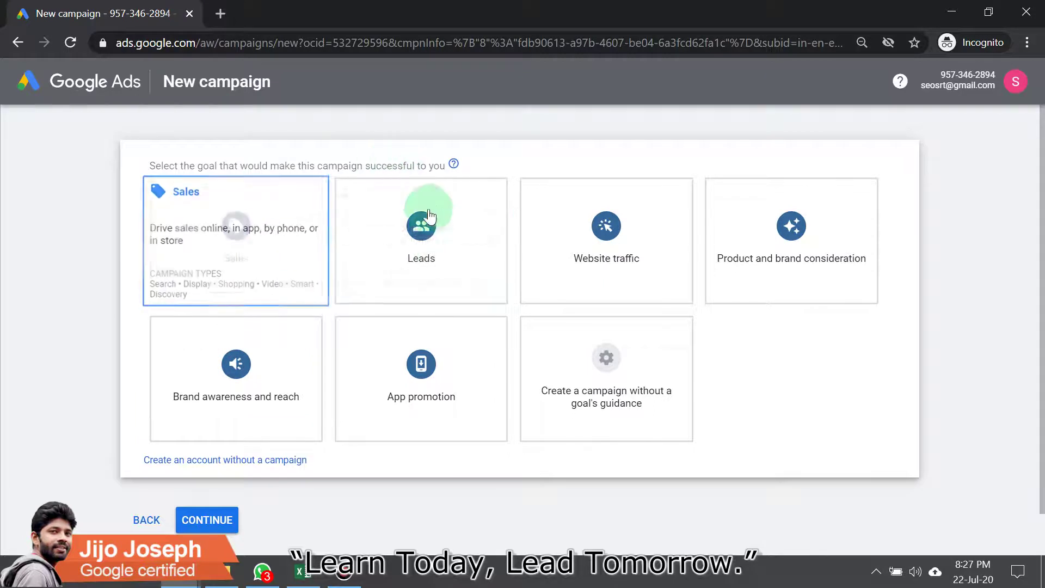
# Step: Choose 'Create an account without a campaign' below the campaign goal cards
pyautogui.scroll(-1, 429, 215)
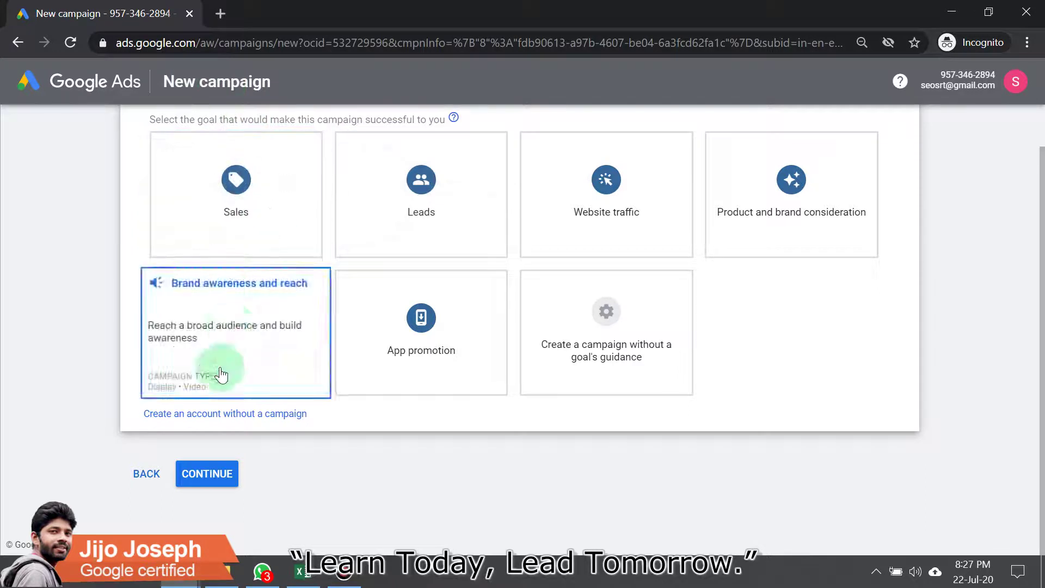
pyautogui.moveTo(141, 413); pyautogui.dragTo(264, 432)
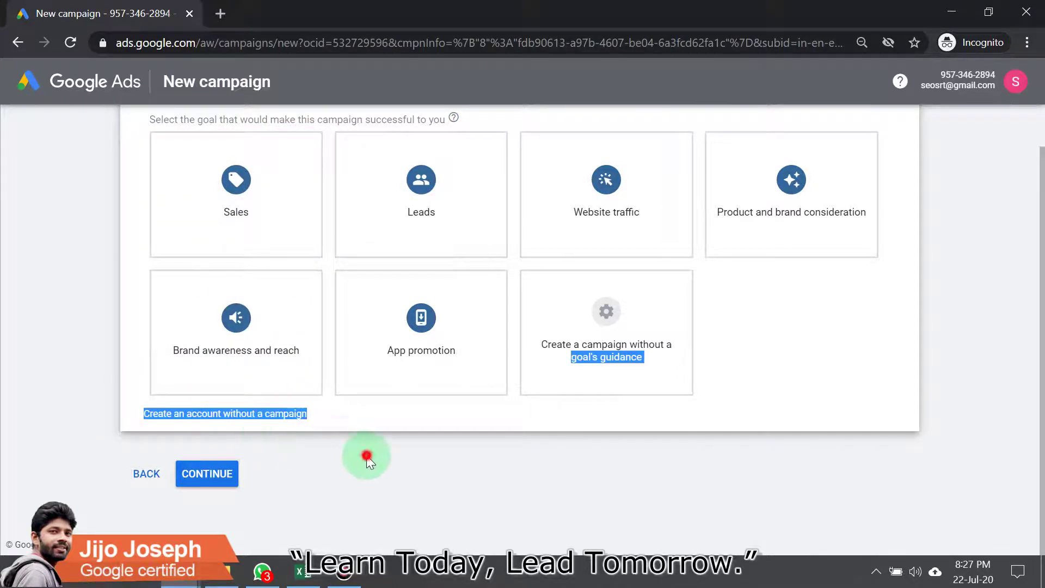
pyautogui.click(343, 427)
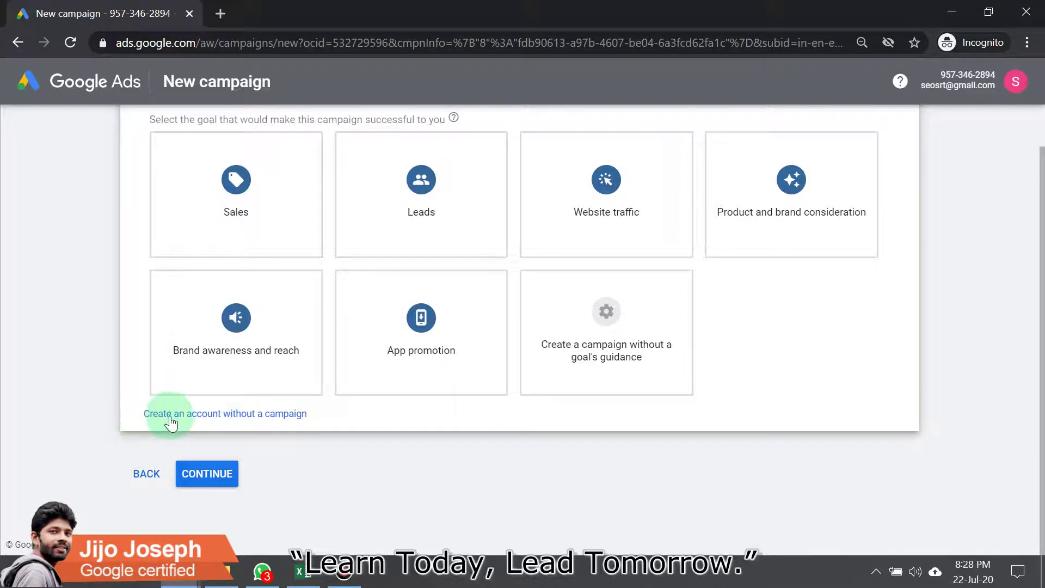
pyautogui.click(277, 415)
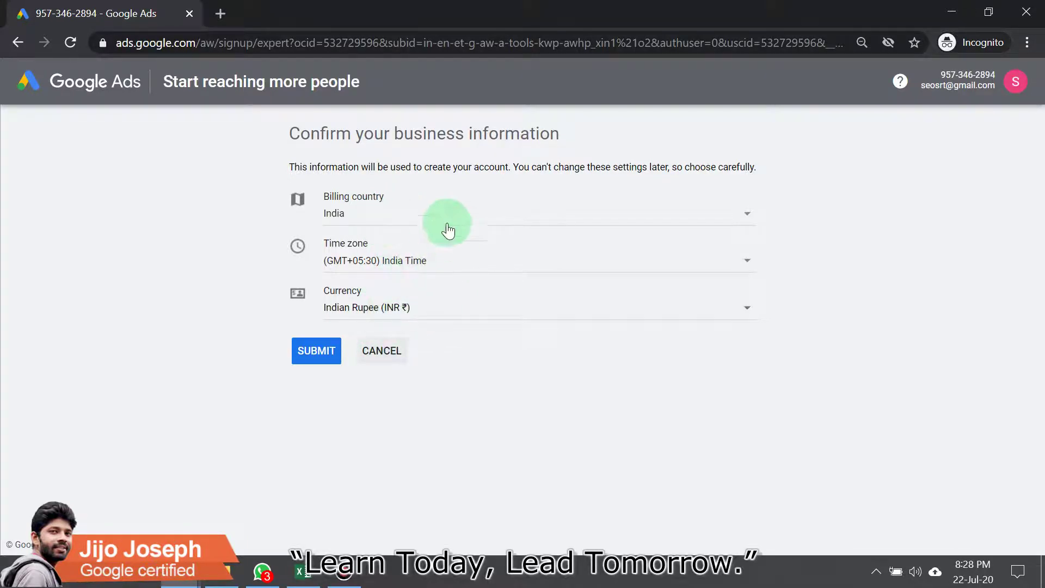
# Step: Submit the India, India Time and Indian Rupee business details, then go to the campaigns overview
pyautogui.click(329, 354)
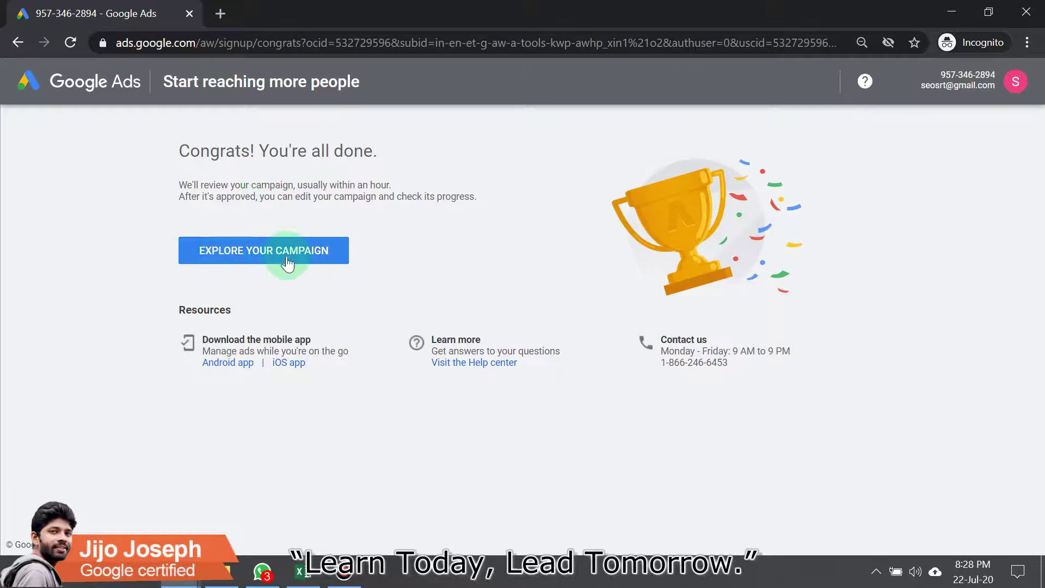
pyautogui.tripleClick(404, 263)
pyautogui.click(223, 265)
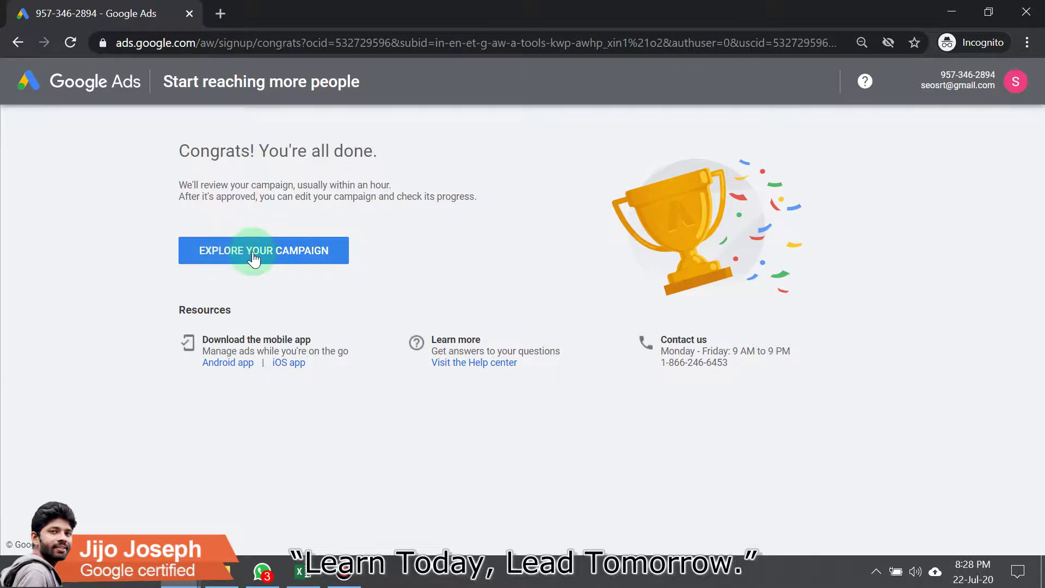
pyautogui.click(250, 255)
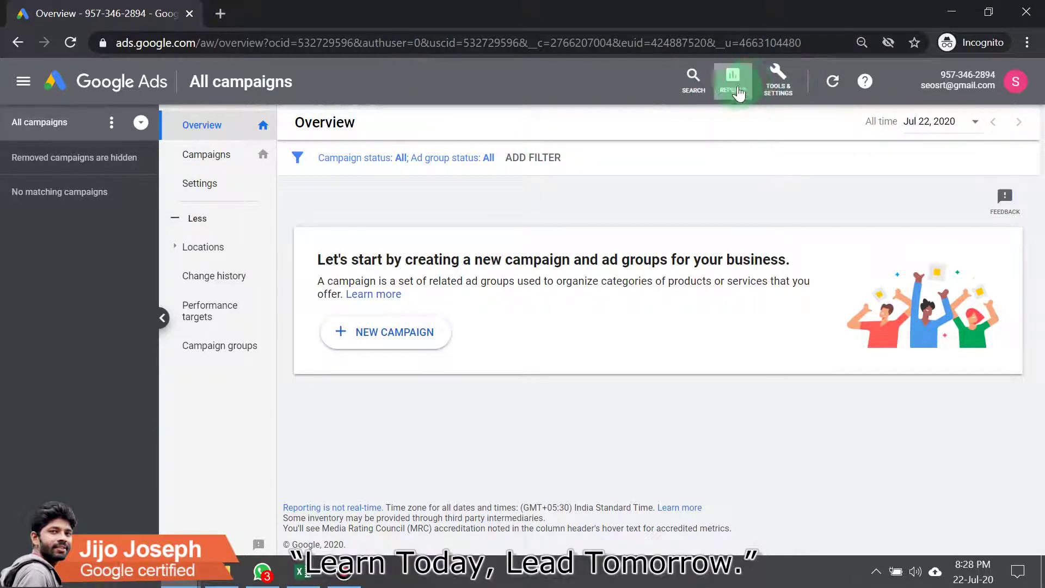
# Step: Open the Keyword Planner from the Tools & Settings menu
pyautogui.click(801, 97)
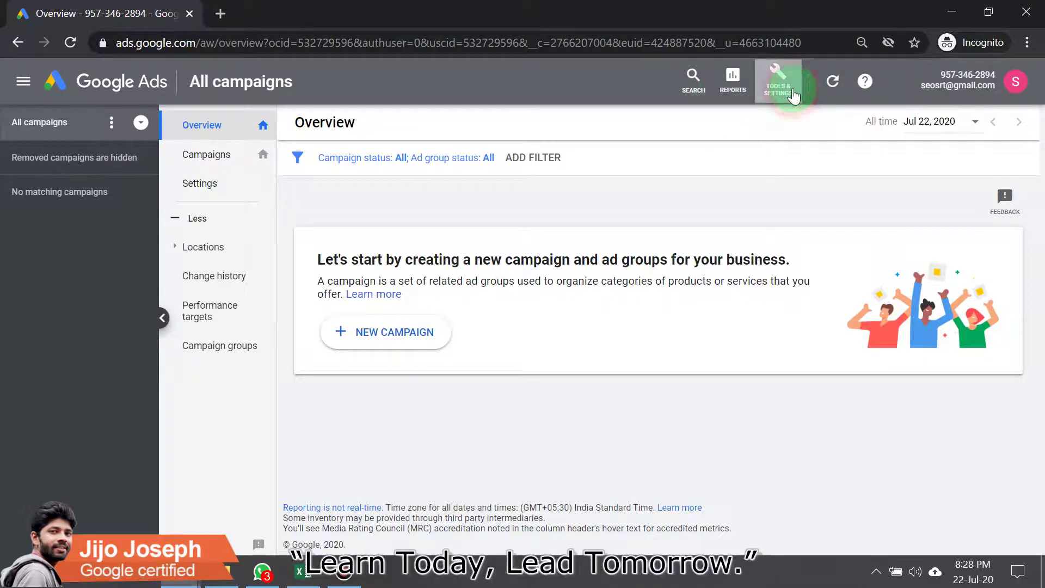
pyautogui.click(213, 162)
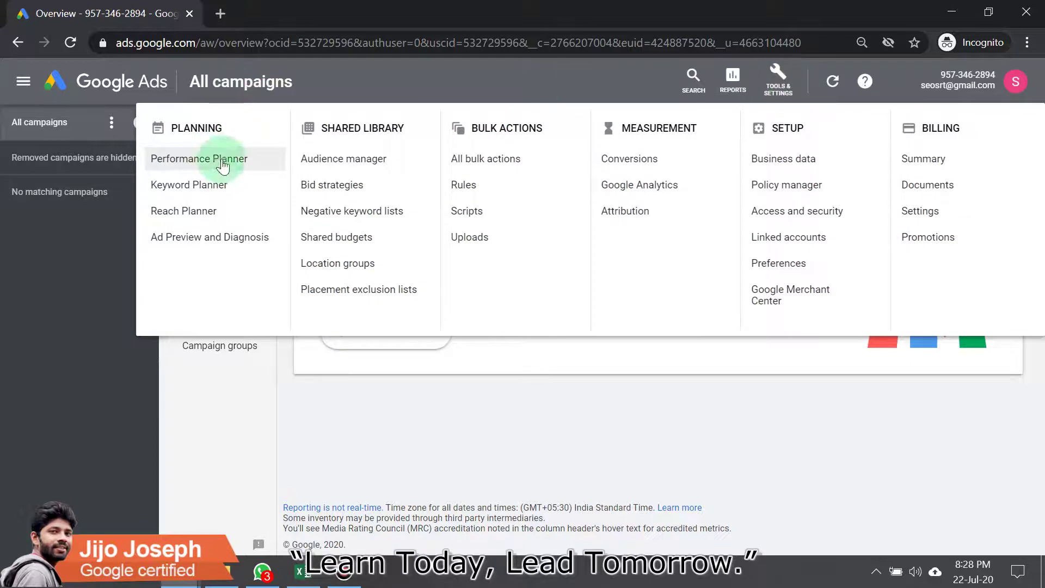
pyautogui.click(231, 184)
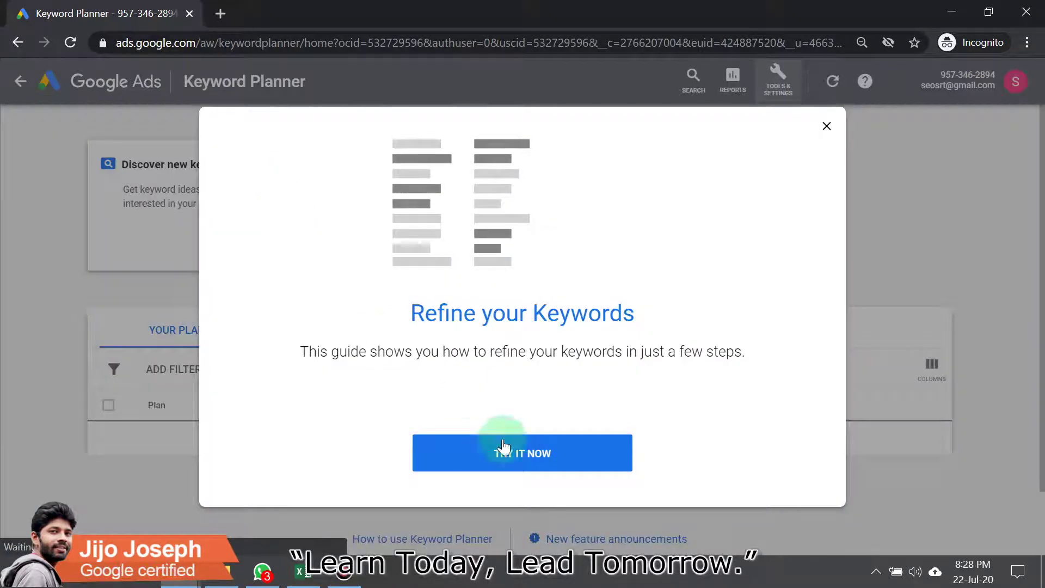
# Step: Go through the Refine your Keywords guide past keyword entry, staying in it rather than exiting
pyautogui.click(497, 455)
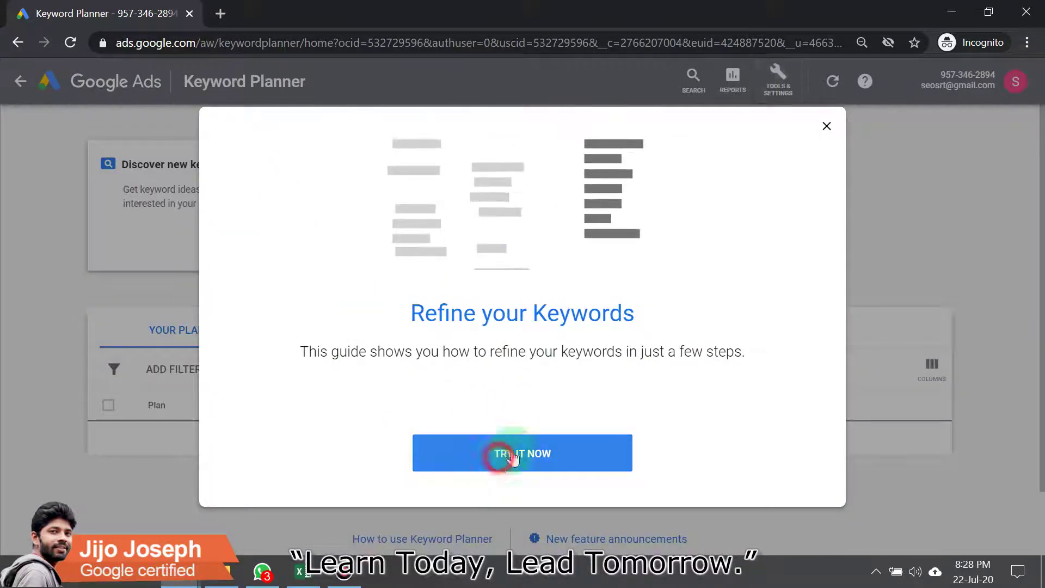
pyautogui.click(268, 206)
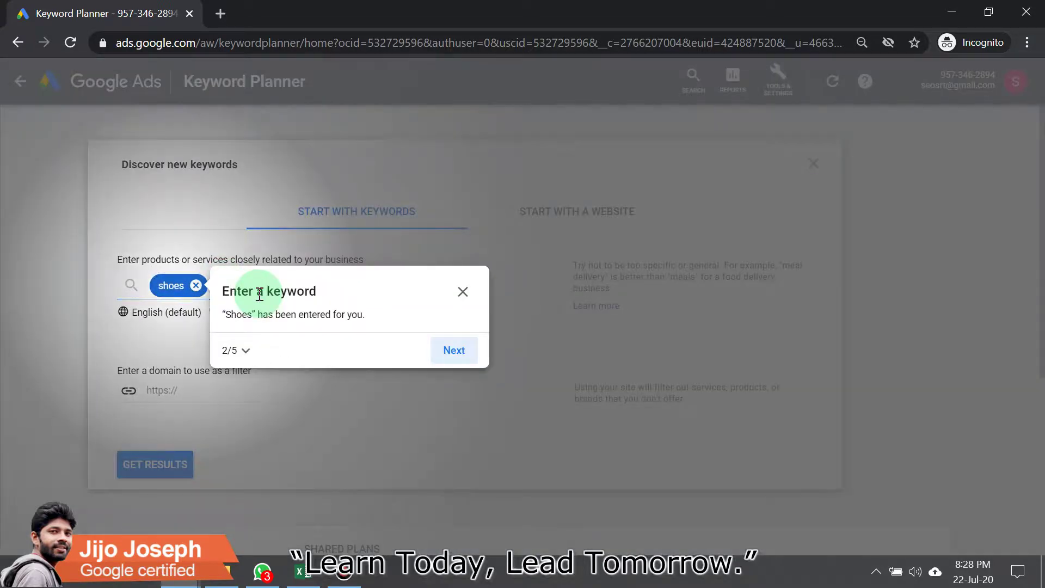
pyautogui.click(260, 295)
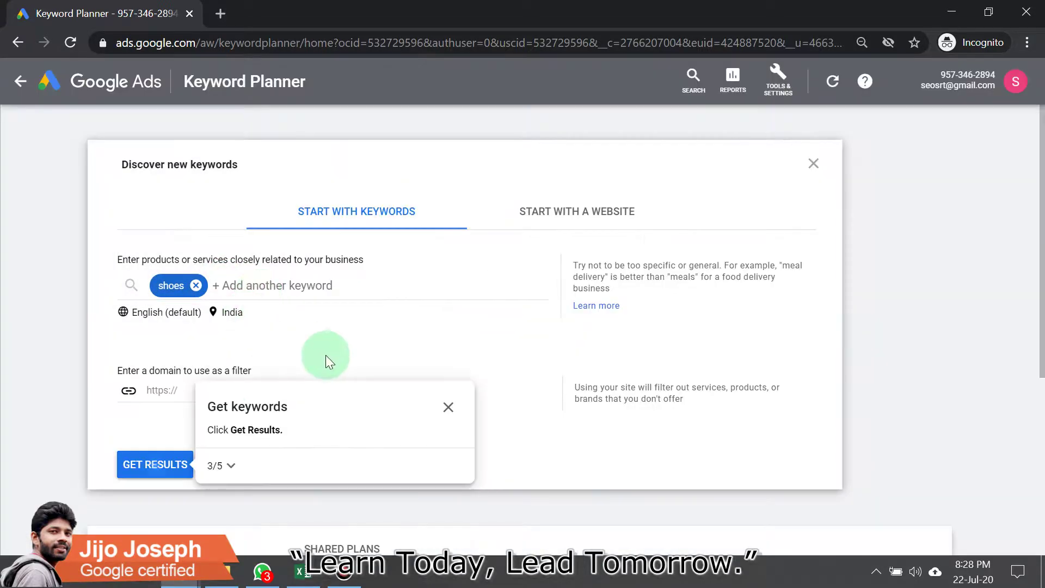
pyautogui.click(448, 407)
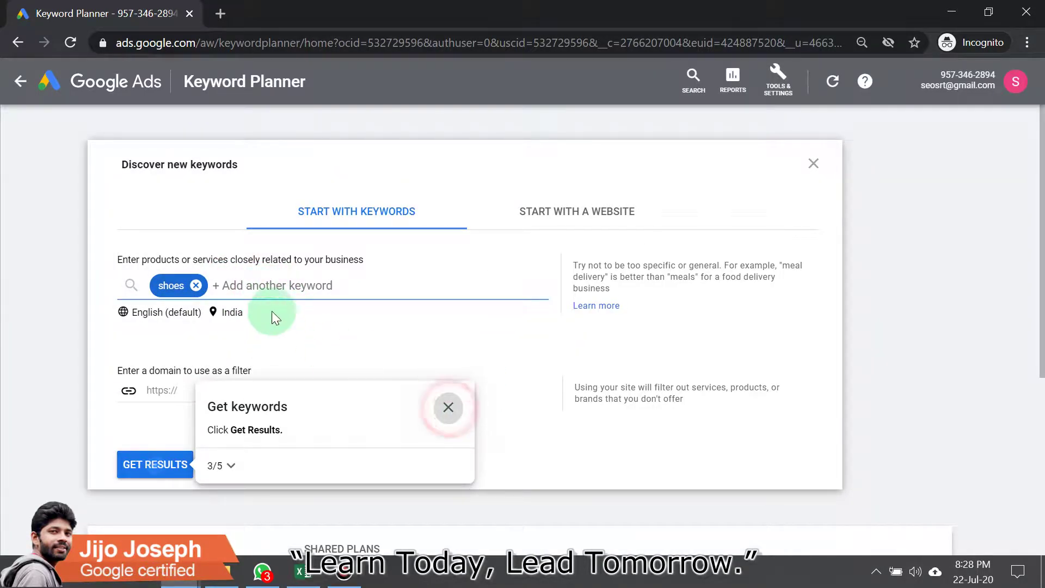
pyautogui.click(452, 354)
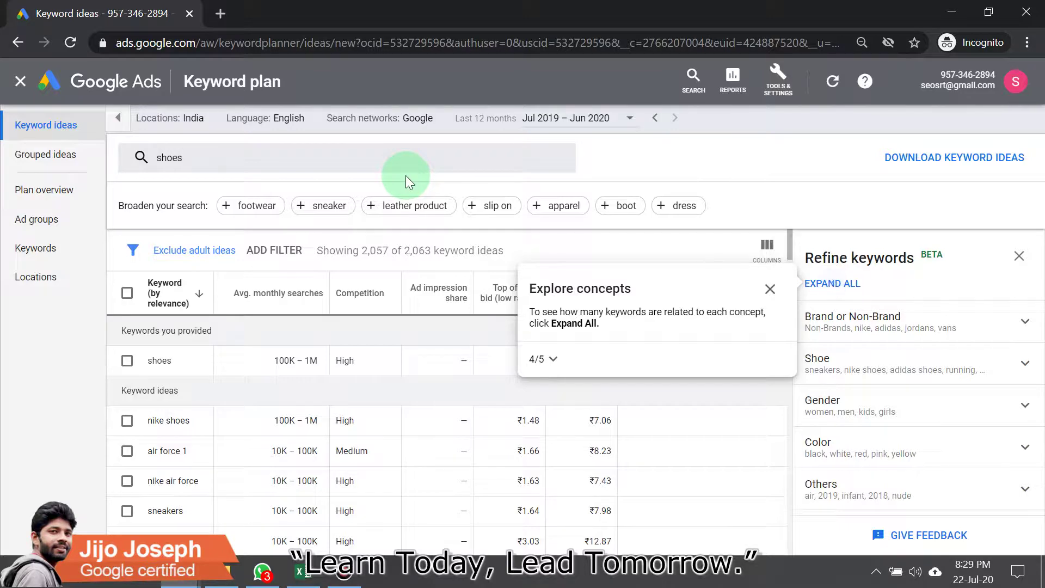
pyautogui.scroll(-4, 338, 431)
pyautogui.scroll(3, 346, 327)
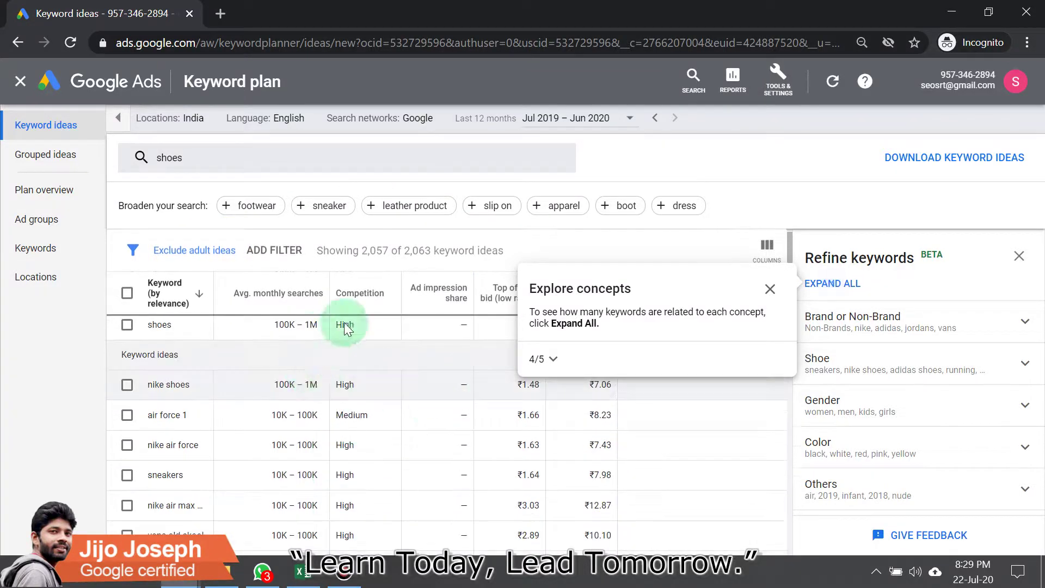
pyautogui.scroll(1, 346, 326)
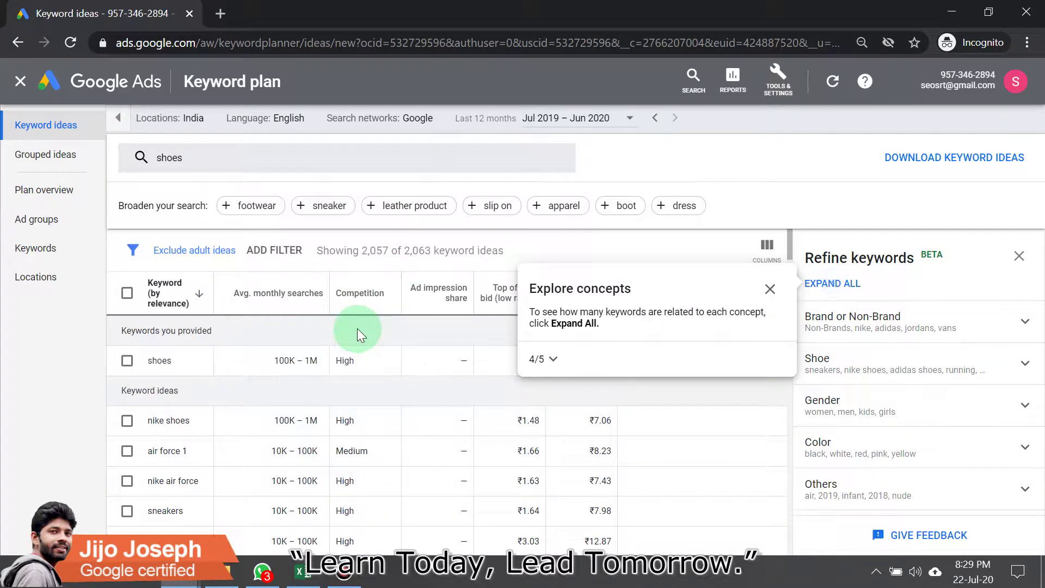